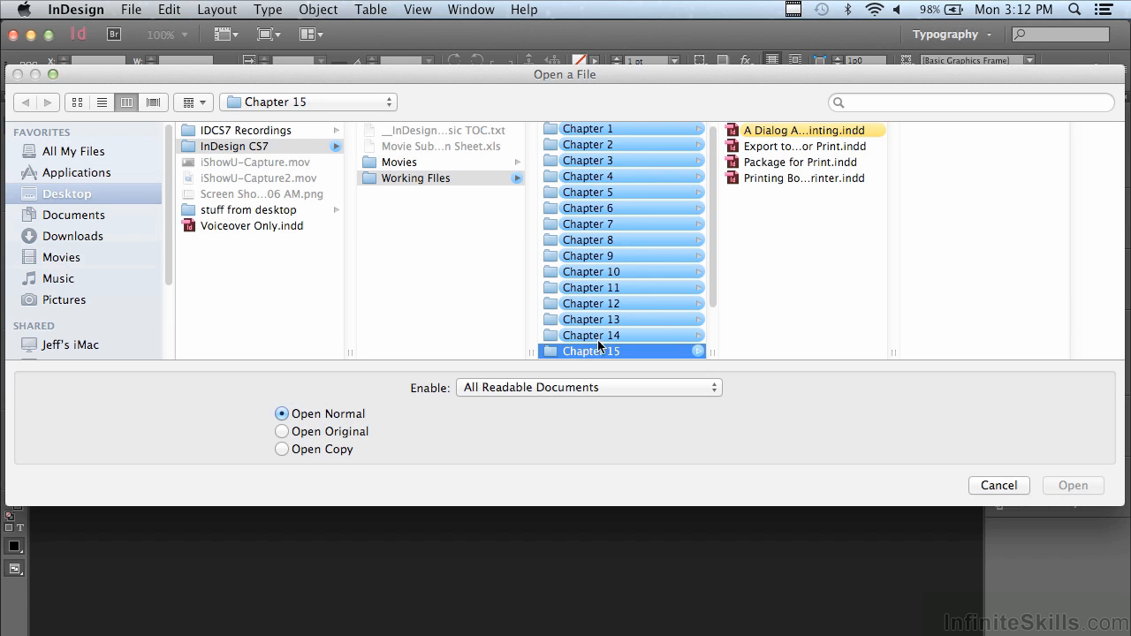
Step: Open the document A Dialog About Printing.indd from the Chapter 15 folder
click(762, 132)
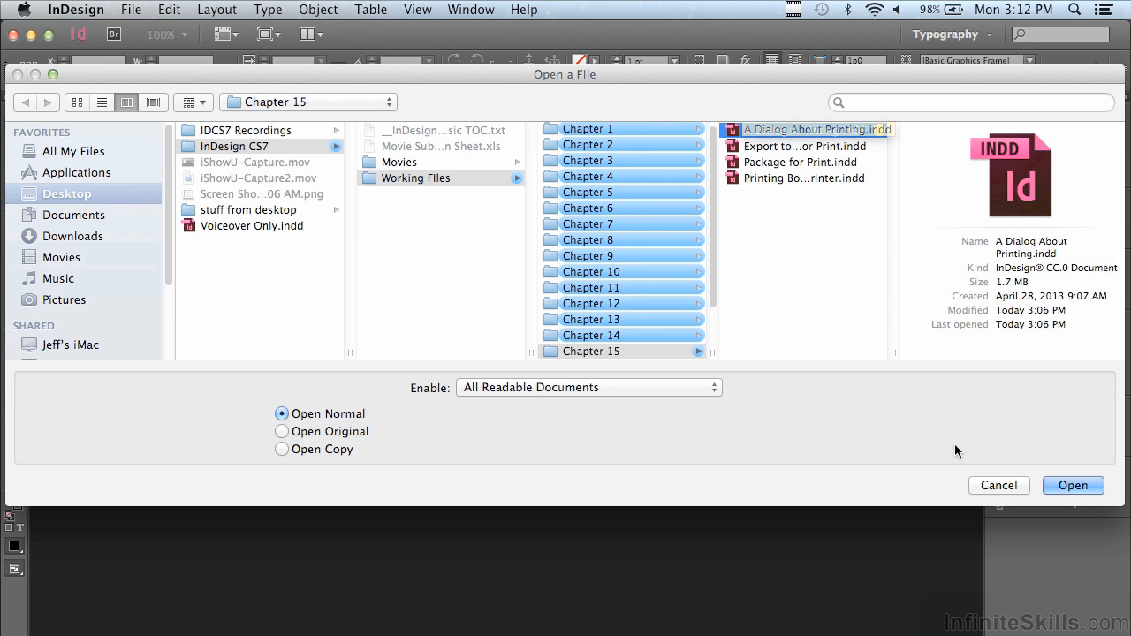
click(1062, 488)
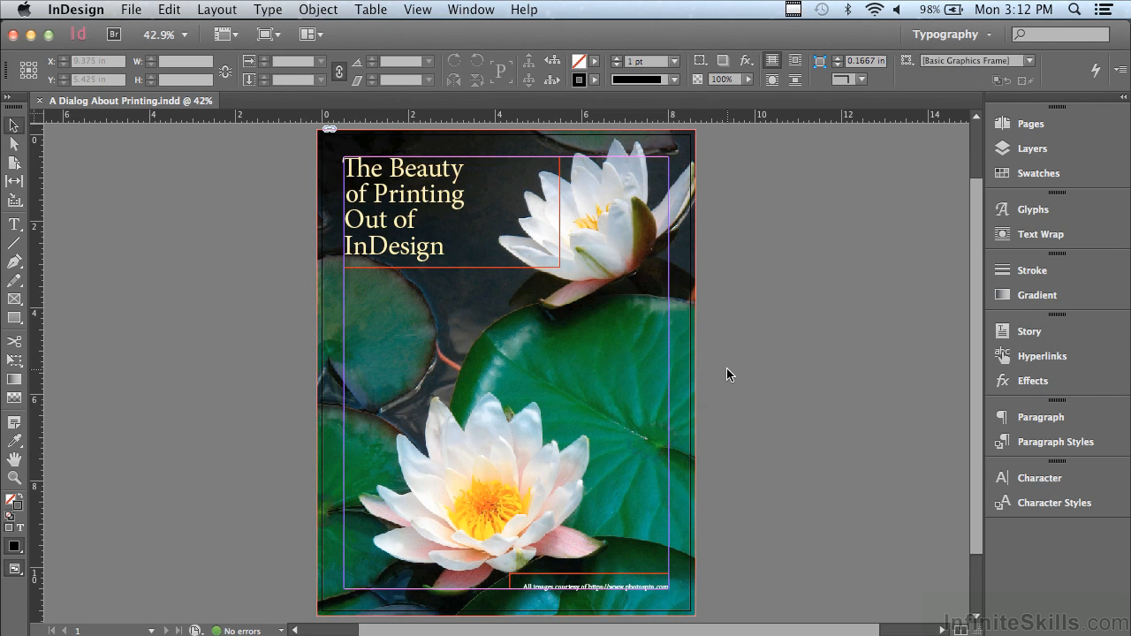
Step: Bring up the document's print settings and select the 192.168.1.14 network printer as the output device
click(135, 9)
click(143, 433)
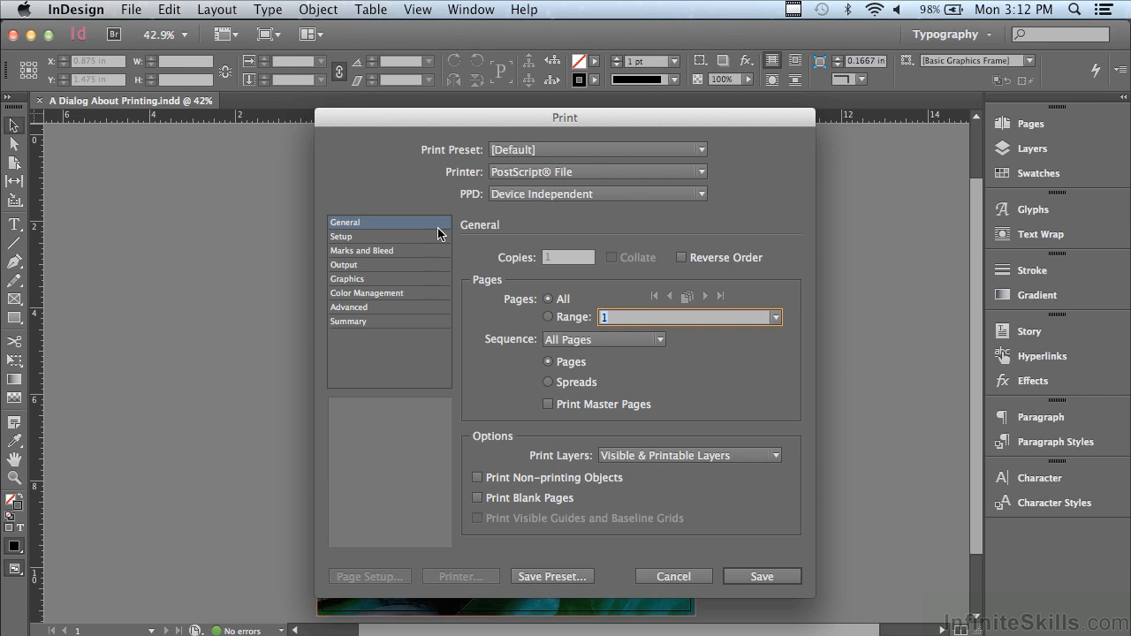
click(509, 173)
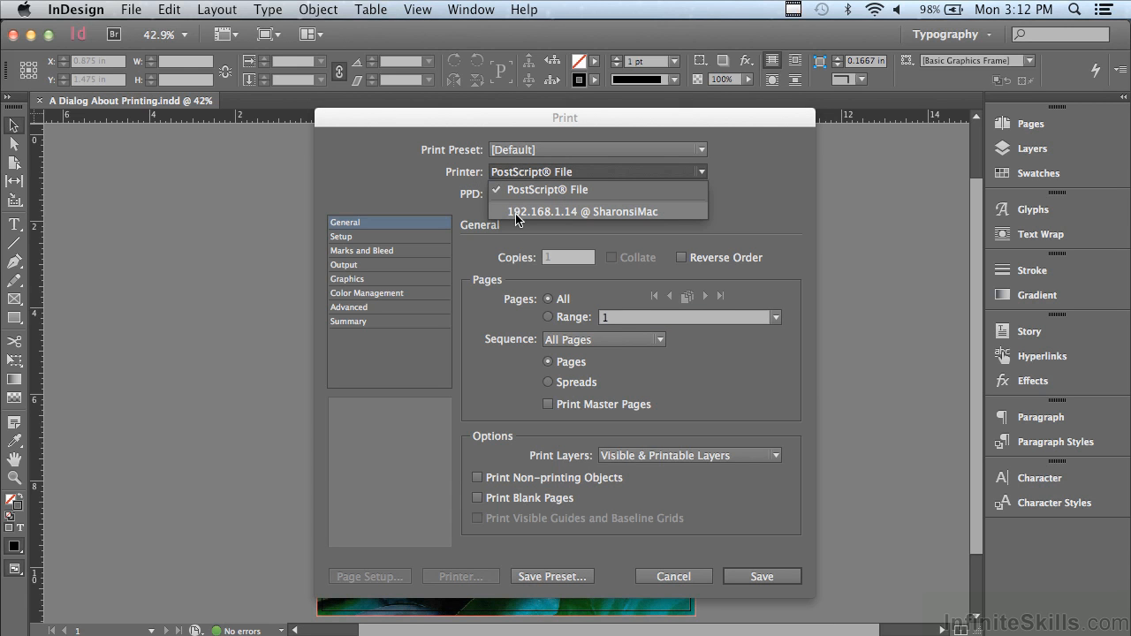
click(518, 213)
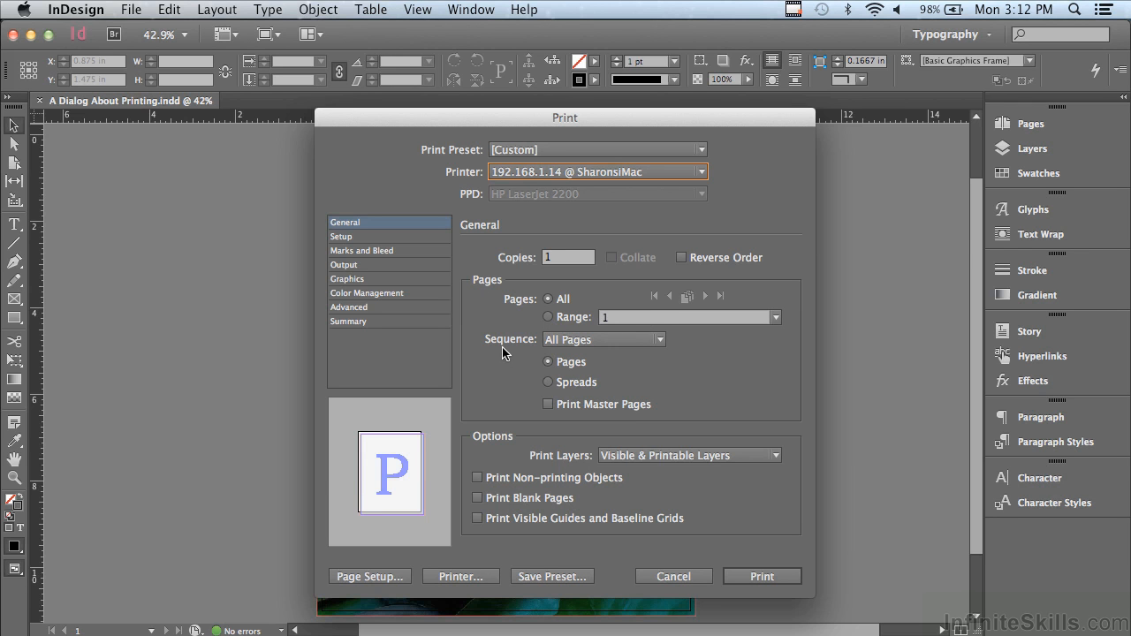
Step: Examine the general print options for page sequence, pages versus spreads, and which layers are printed
click(579, 344)
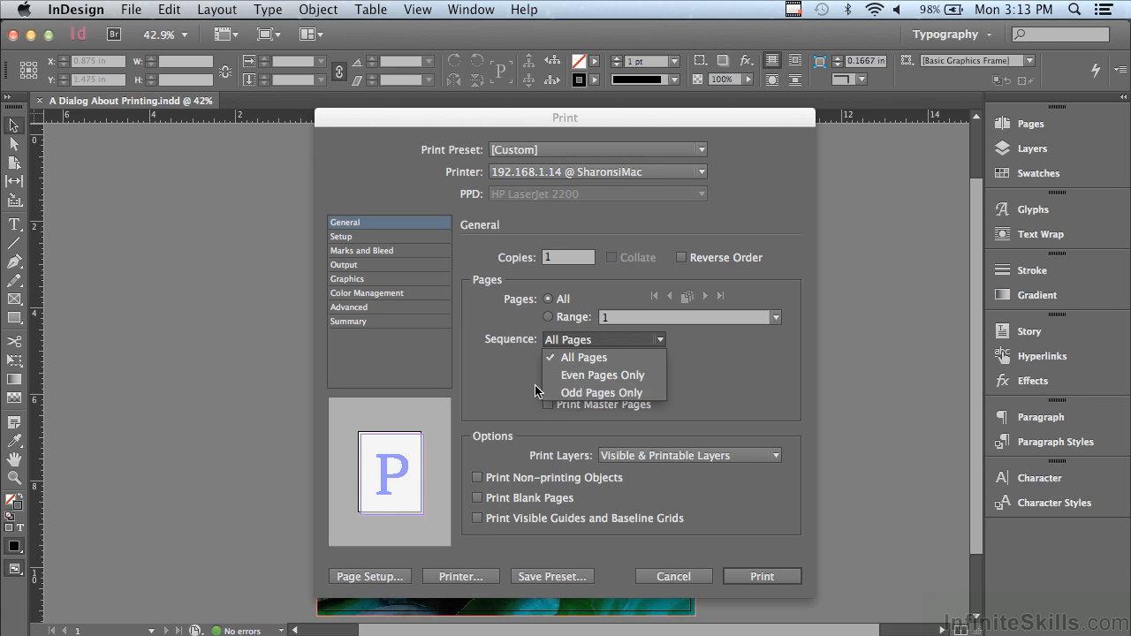
click(505, 371)
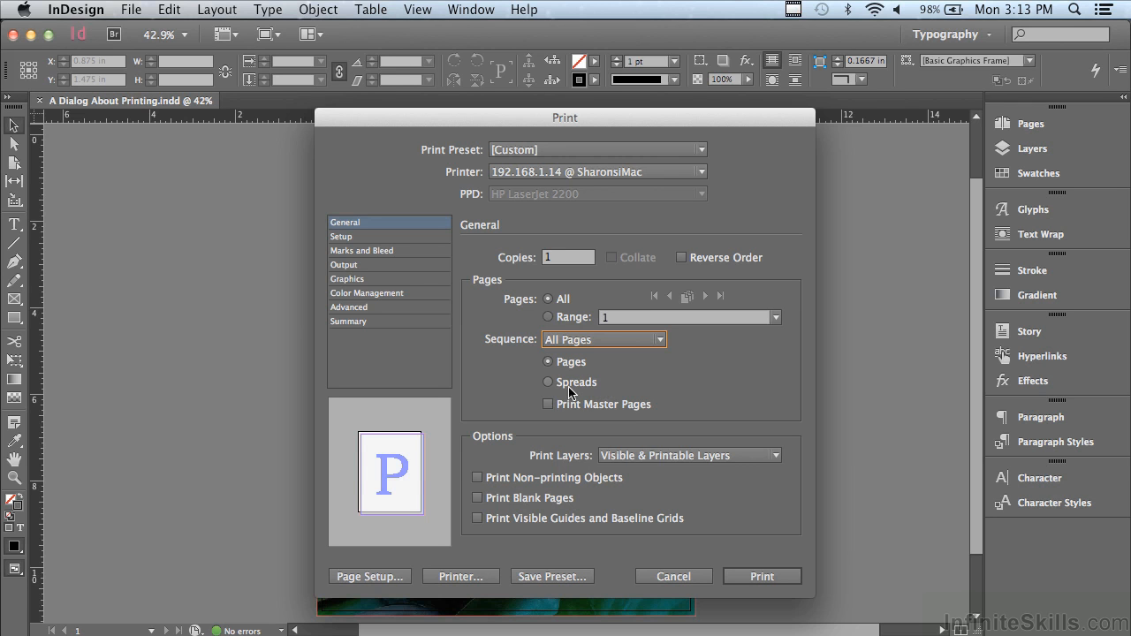
click(548, 383)
click(547, 362)
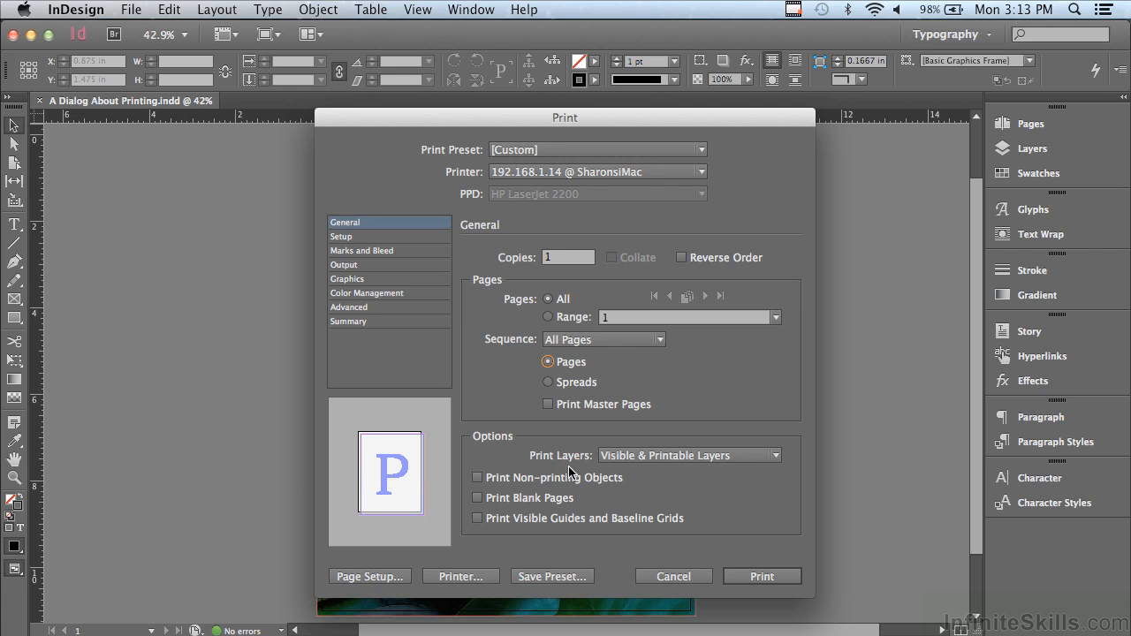
click(624, 457)
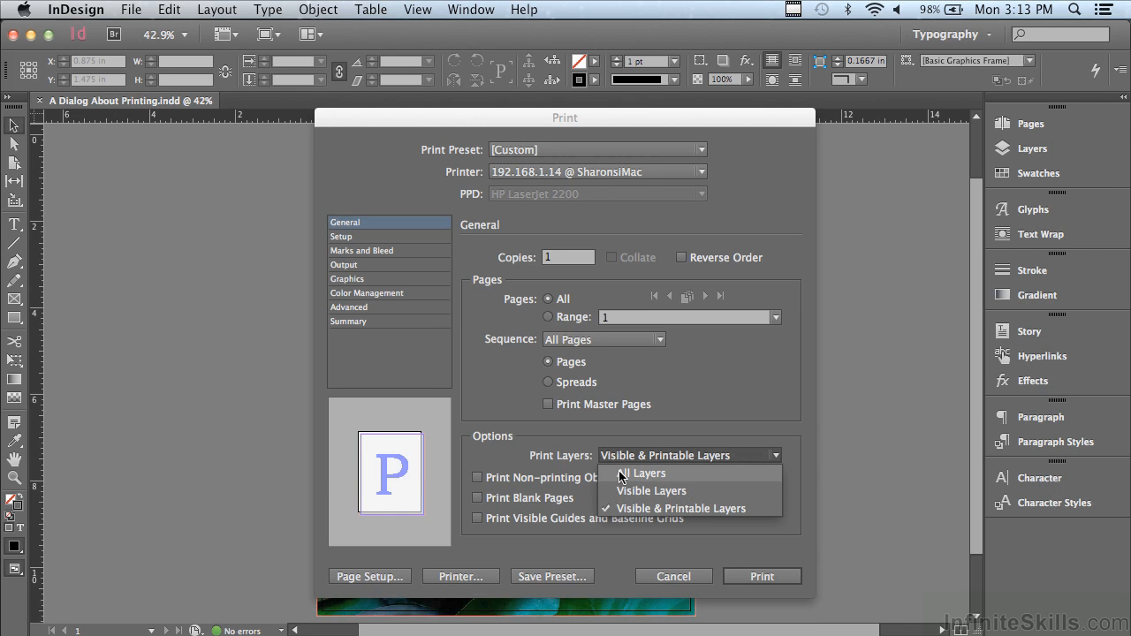
click(490, 398)
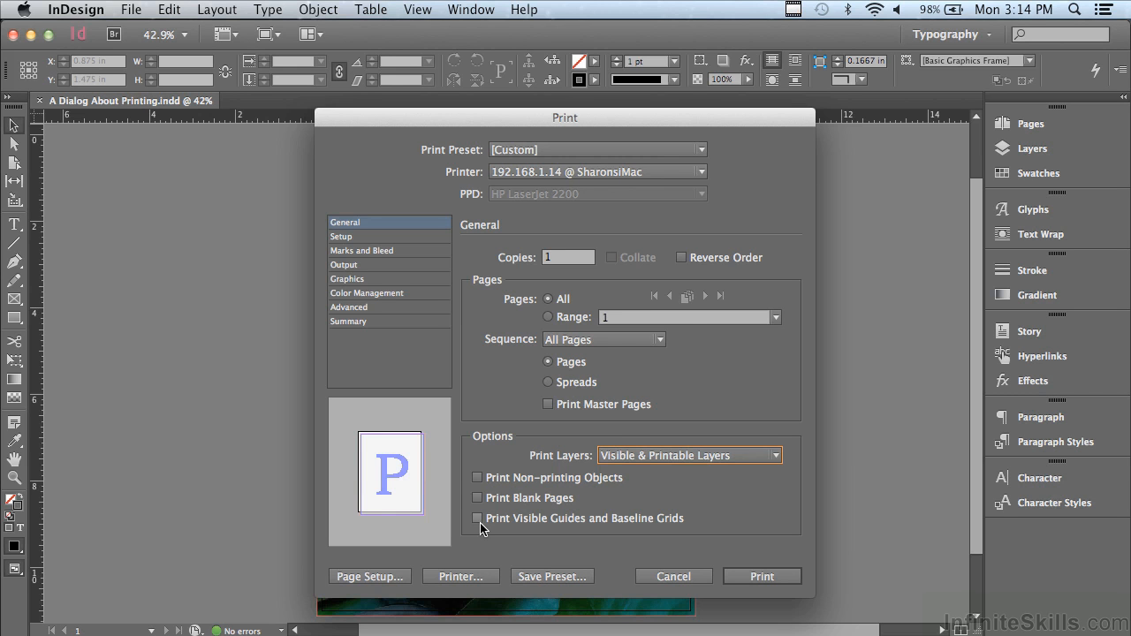
Step: Set the paper size to US Letter and scale the page to fit in the print setup
click(350, 241)
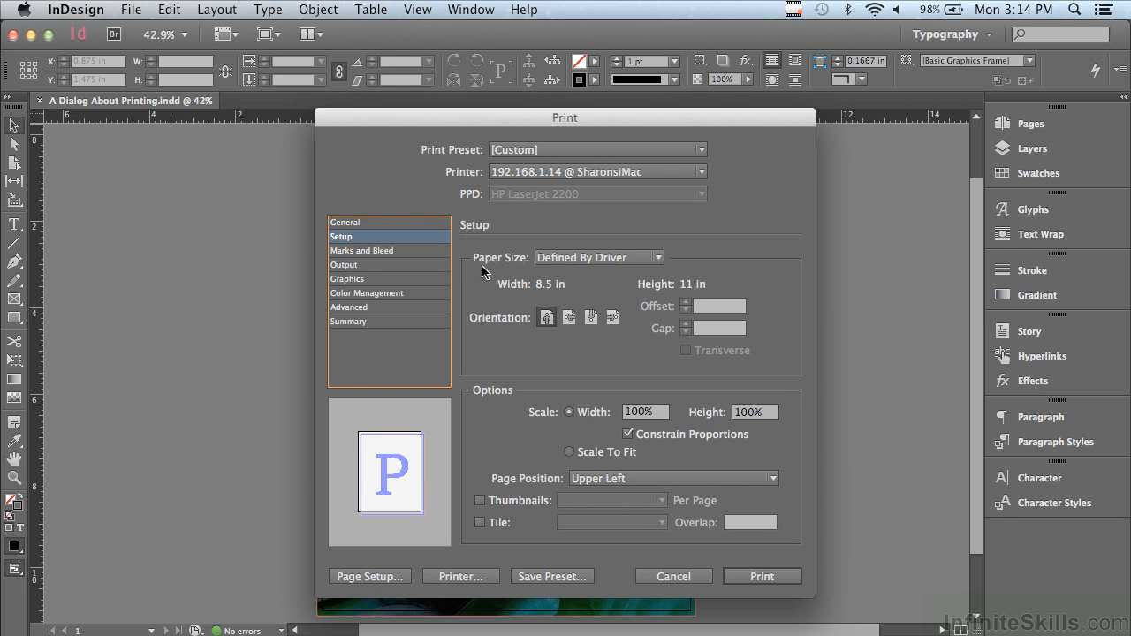
click(558, 257)
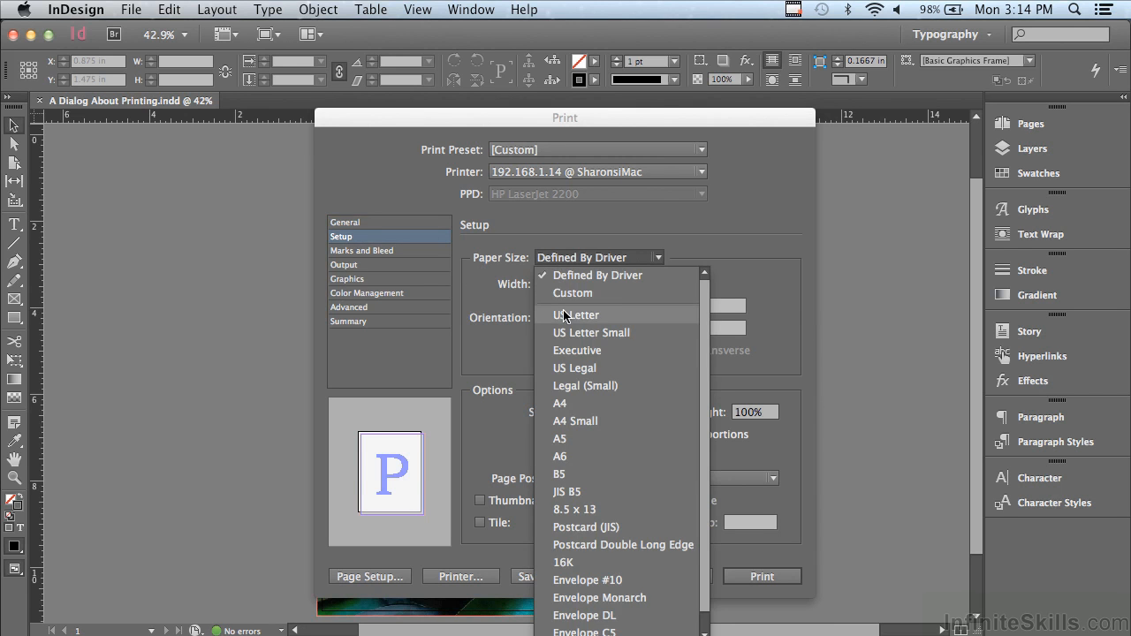
key(Escape)
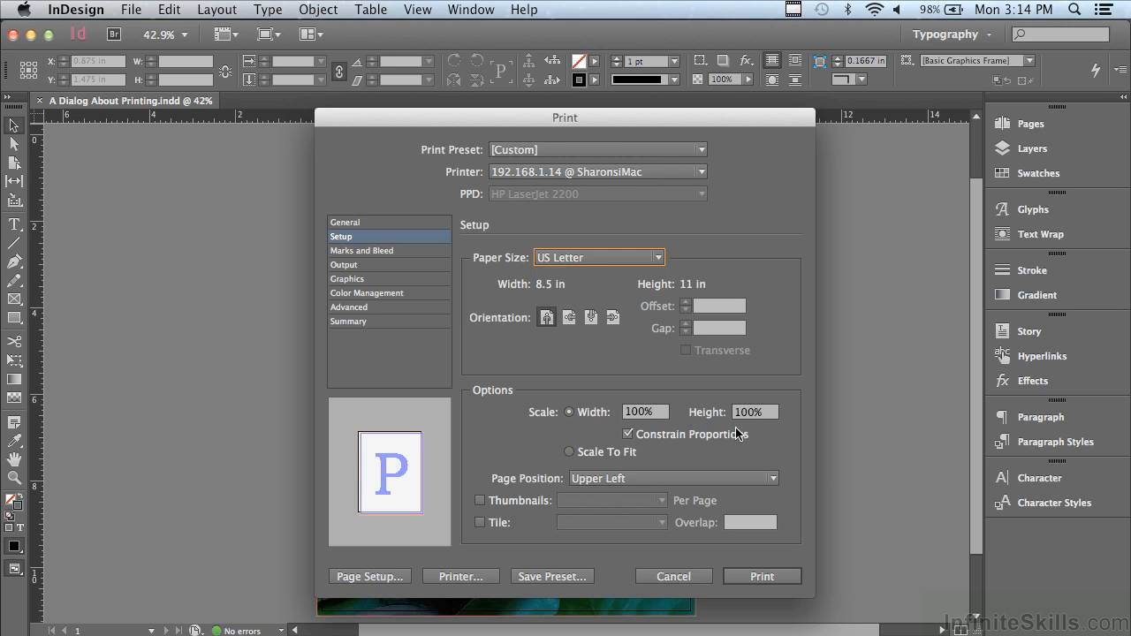
click(570, 453)
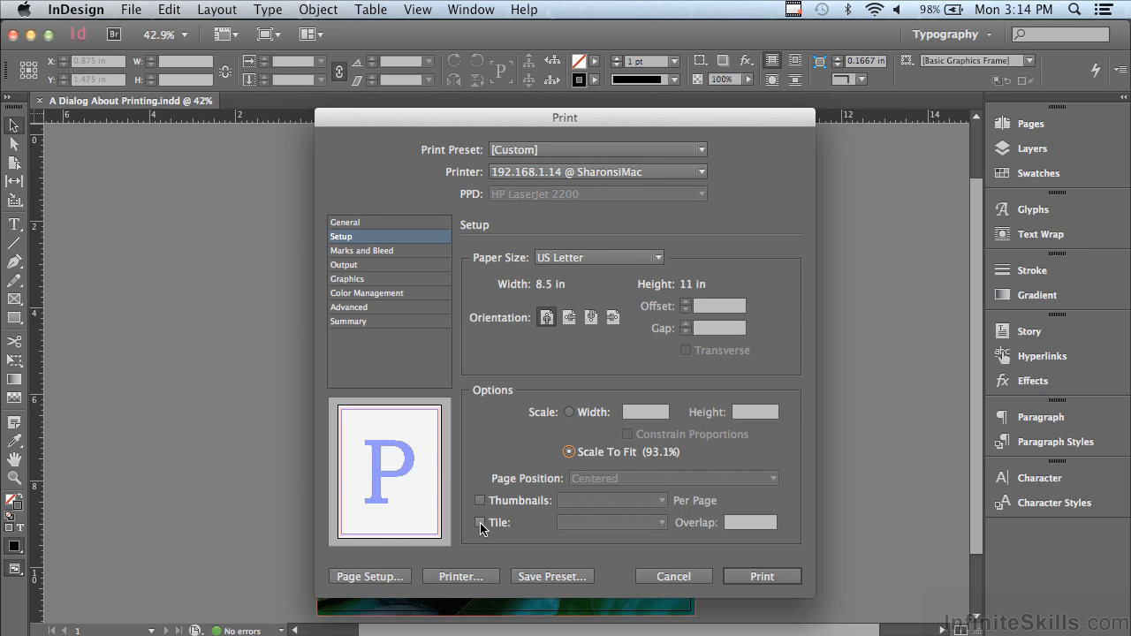
Step: Try all printer's marks for the print job, and keep only crop marks enabled
click(372, 253)
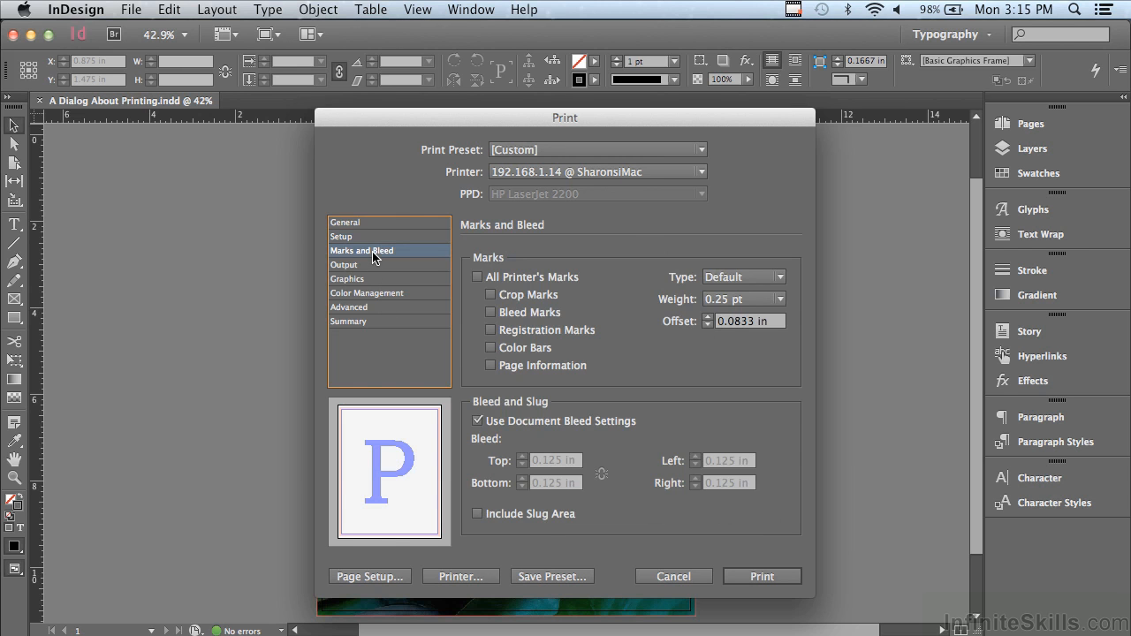
click(477, 278)
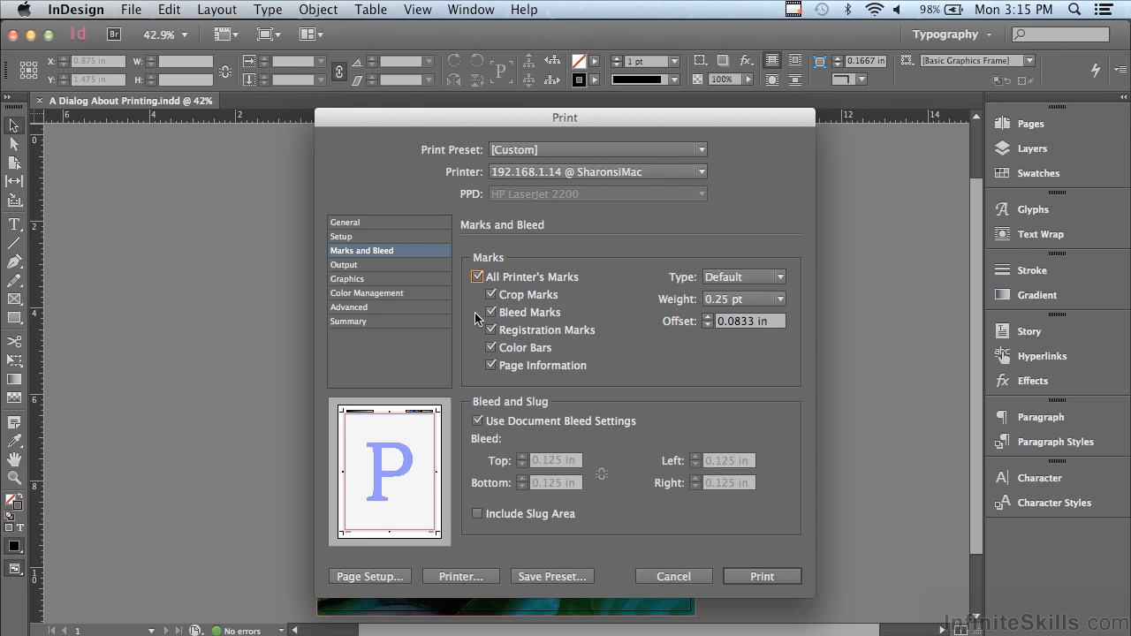
click(478, 277)
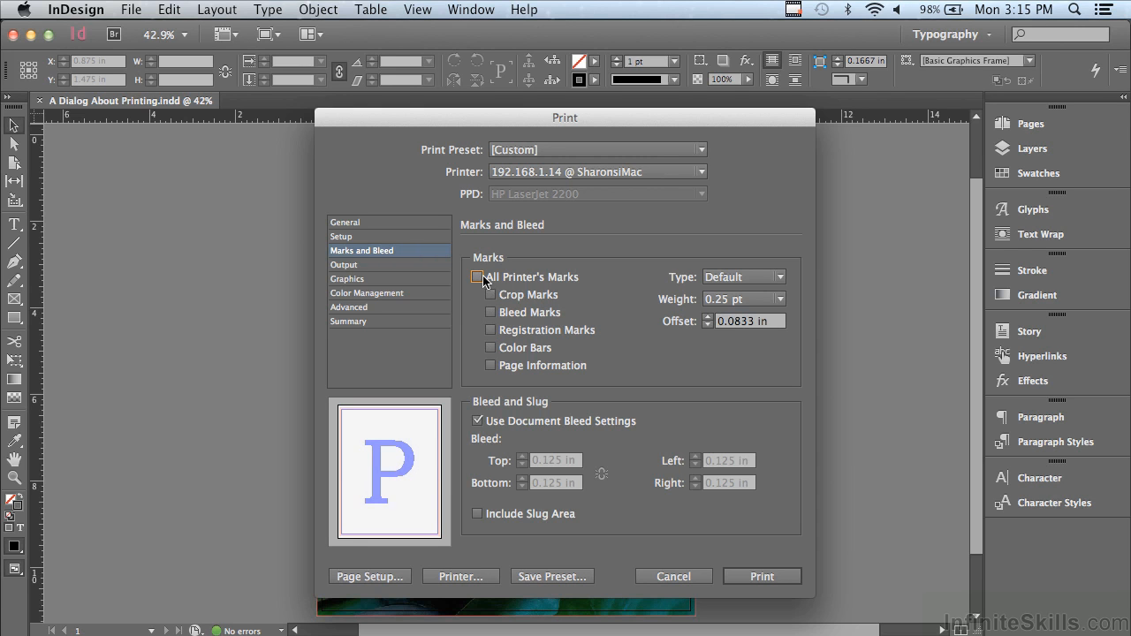
click(489, 295)
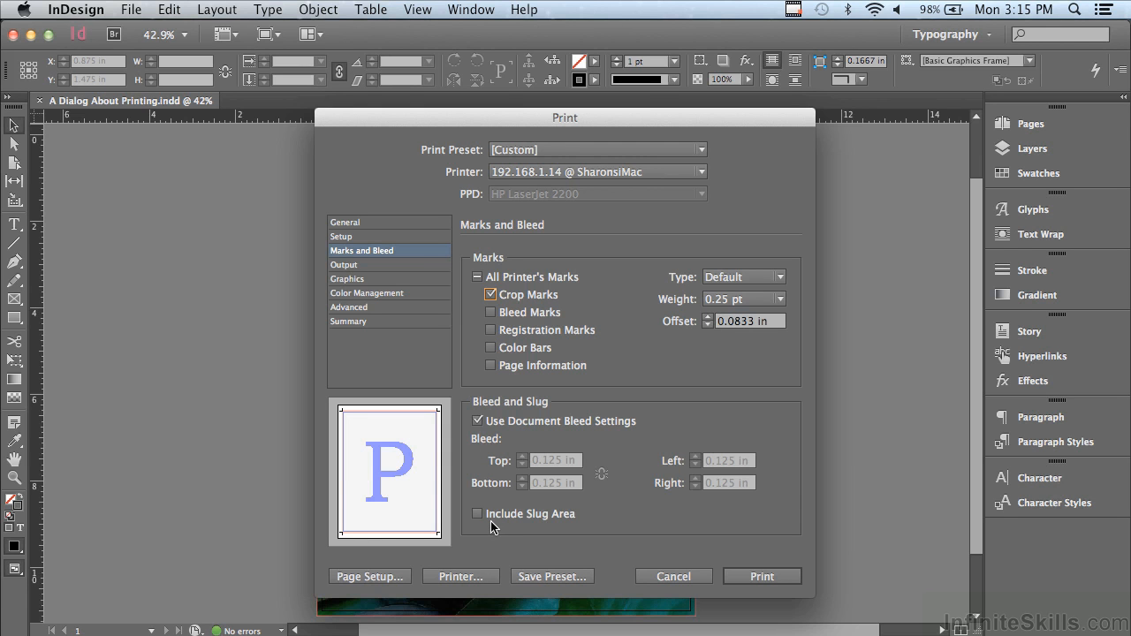
Step: Try Separations as the output color and set it back to Composite Gray
click(339, 265)
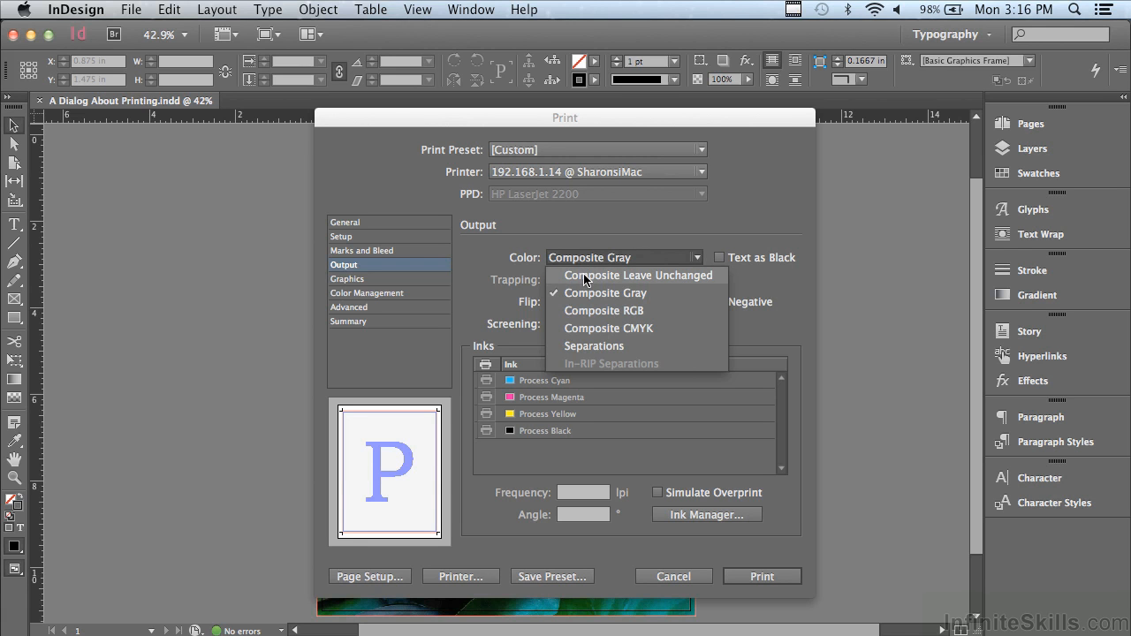
click(580, 347)
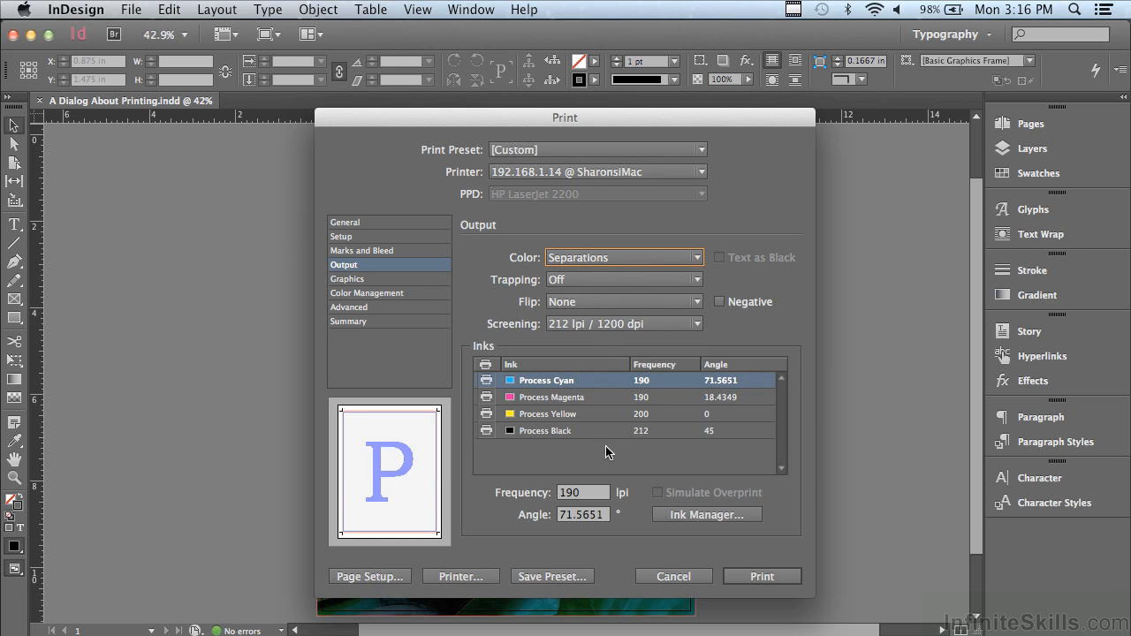
click(562, 258)
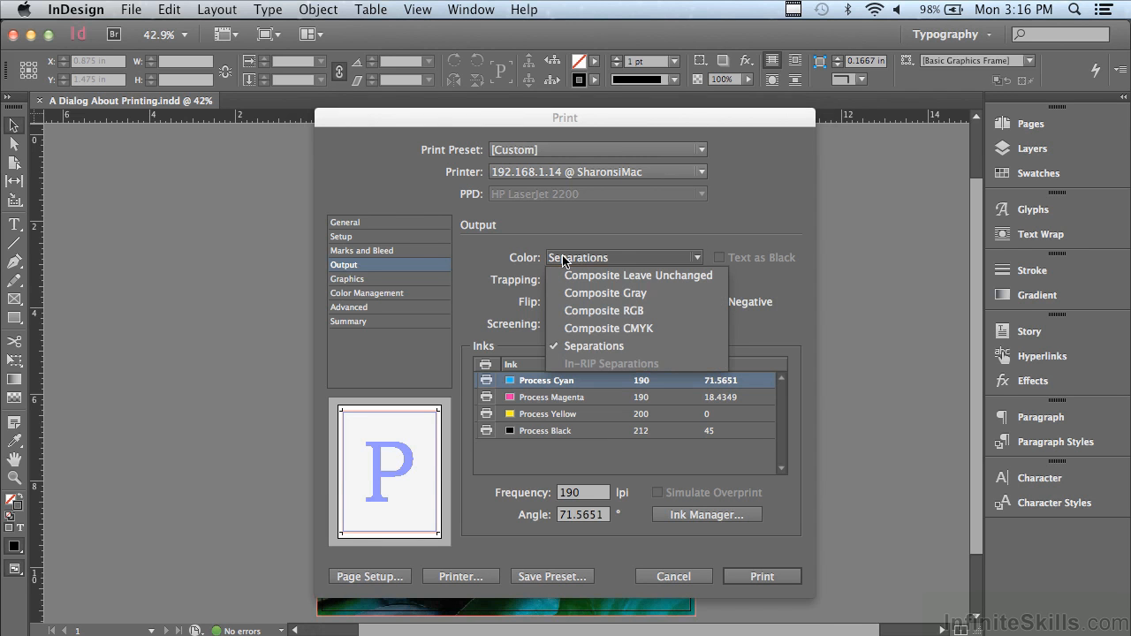
click(573, 295)
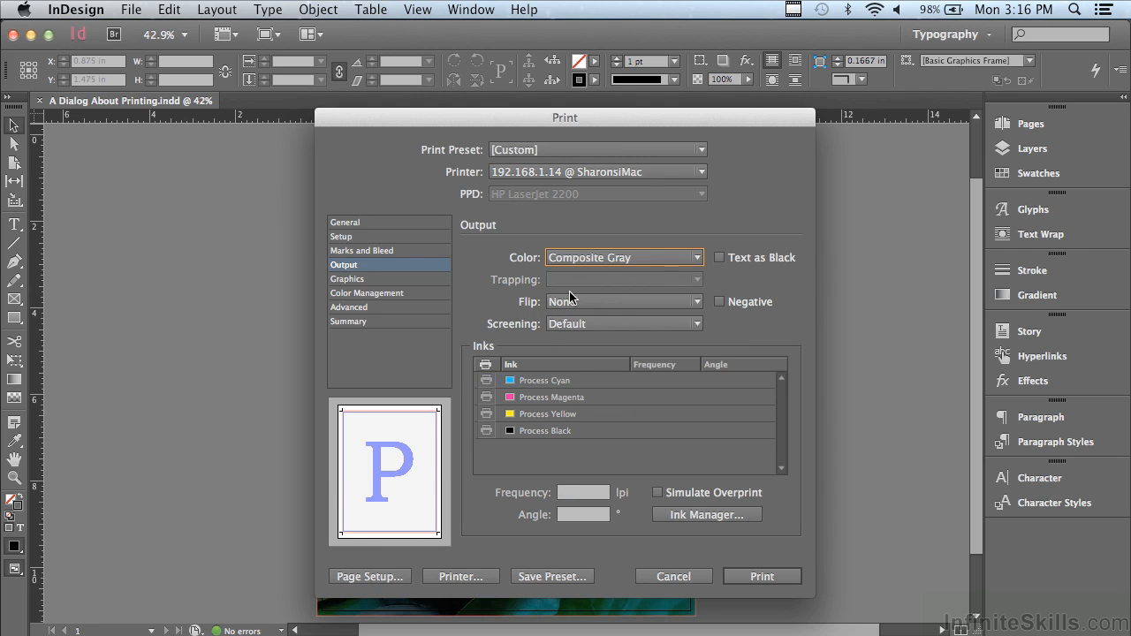
Step: Examine the graphics print options for how much image data is sent and how fonts are downloaded
click(352, 281)
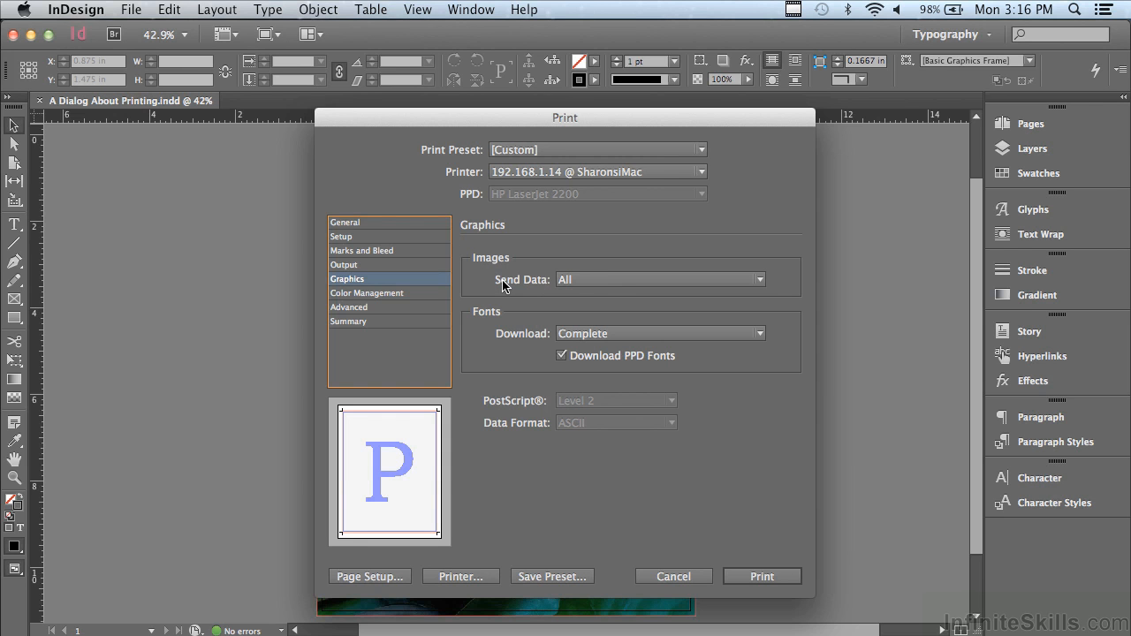
click(591, 278)
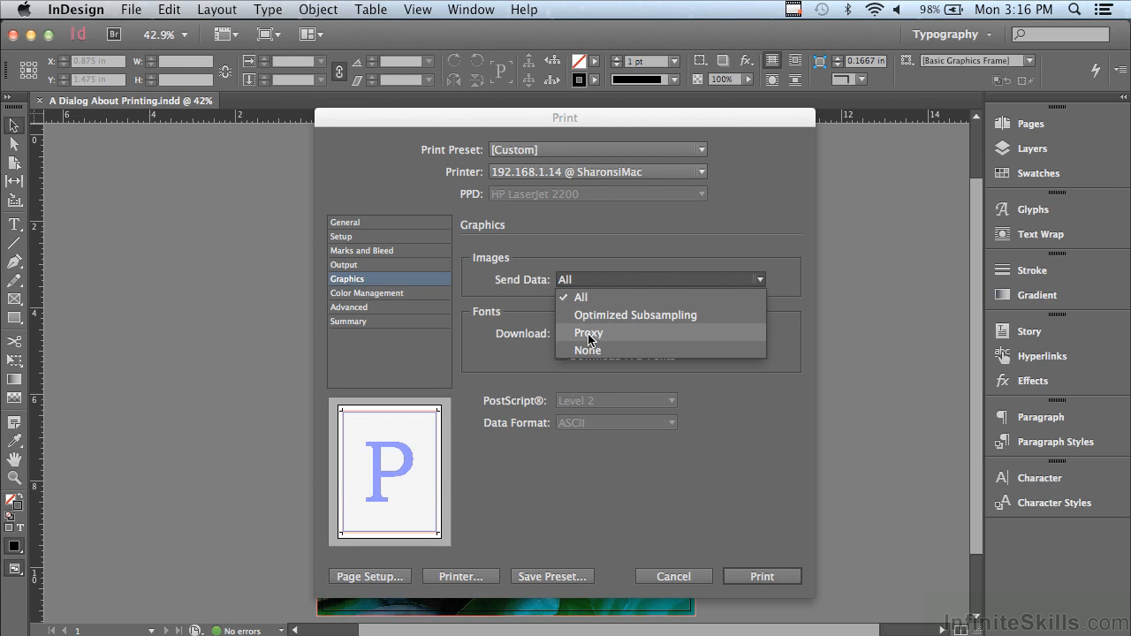
click(526, 323)
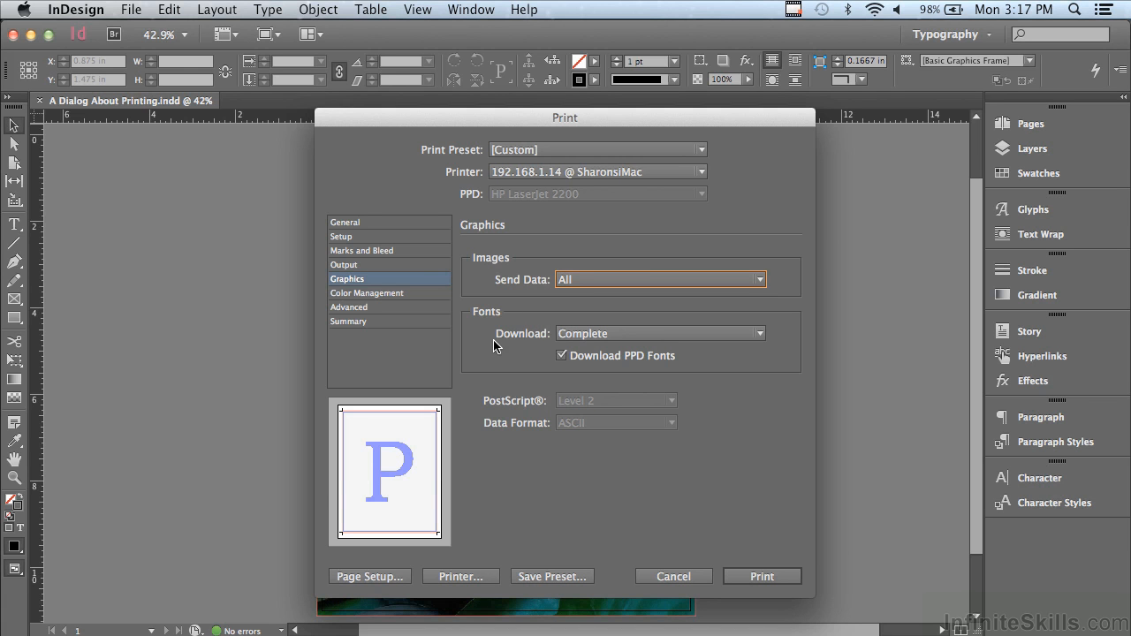
click(581, 335)
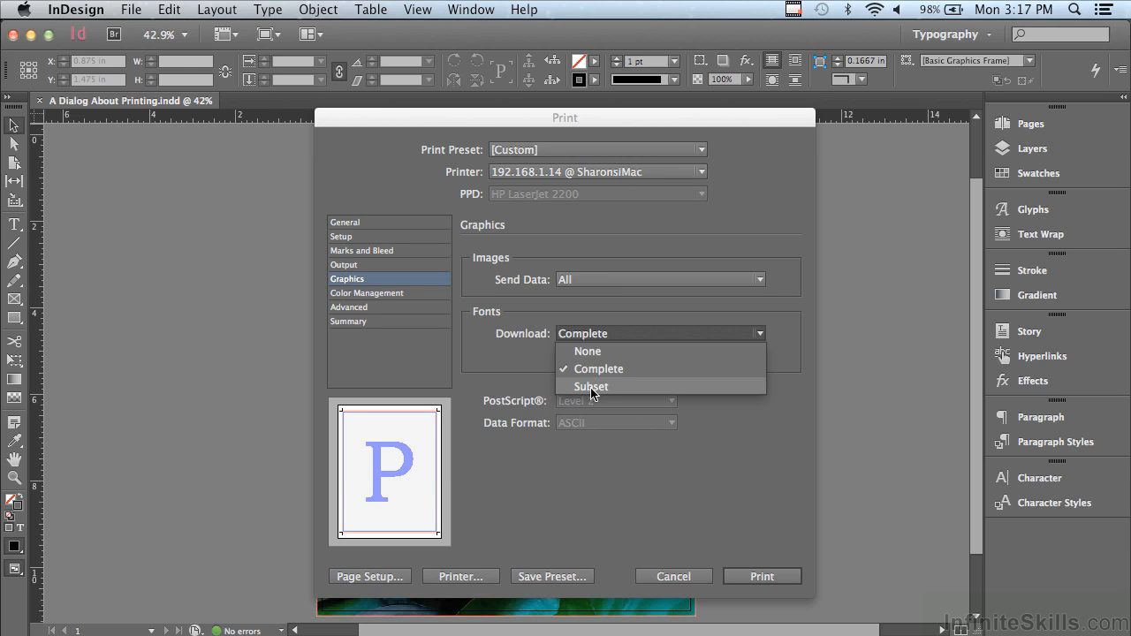
click(505, 354)
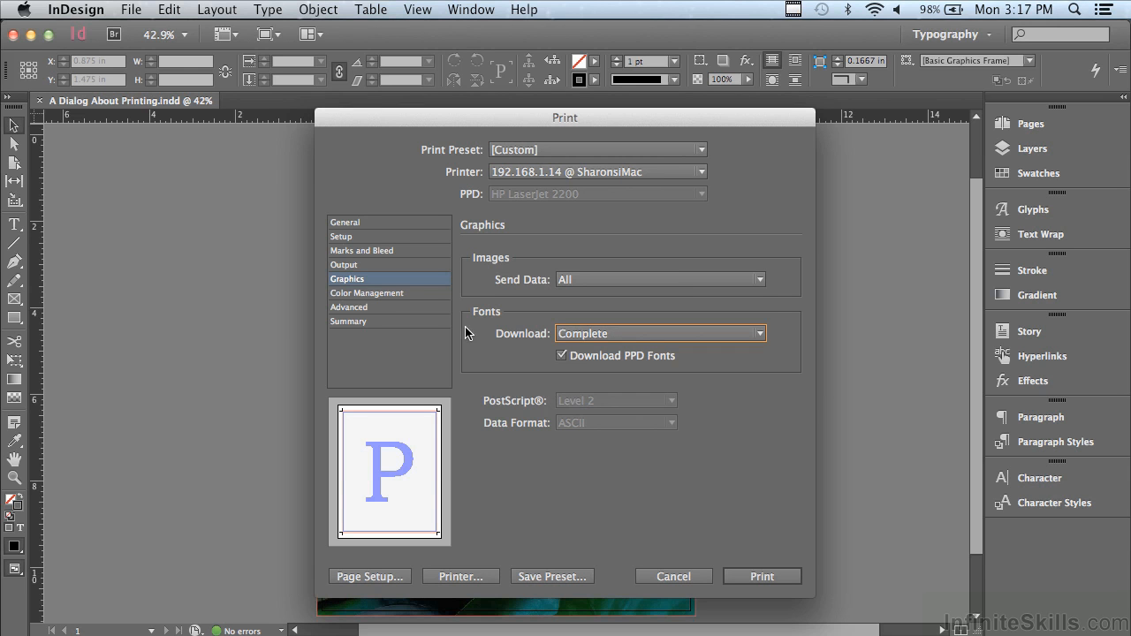
Step: Examine the color handling choices under color management and the transparency flattener presets in the advanced print options
click(354, 294)
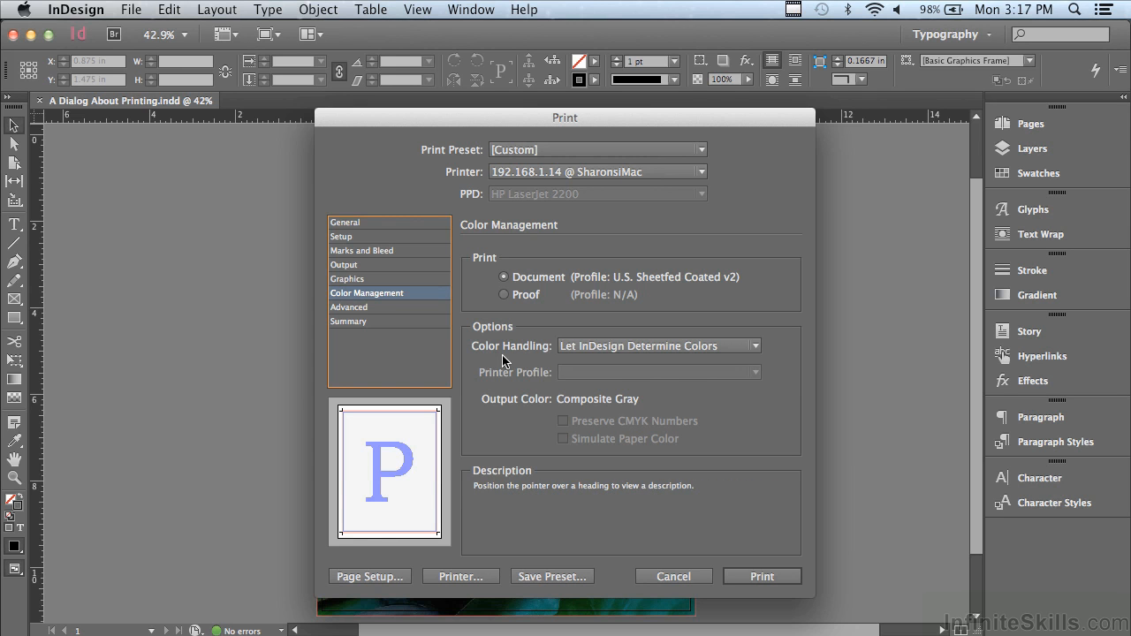
click(582, 352)
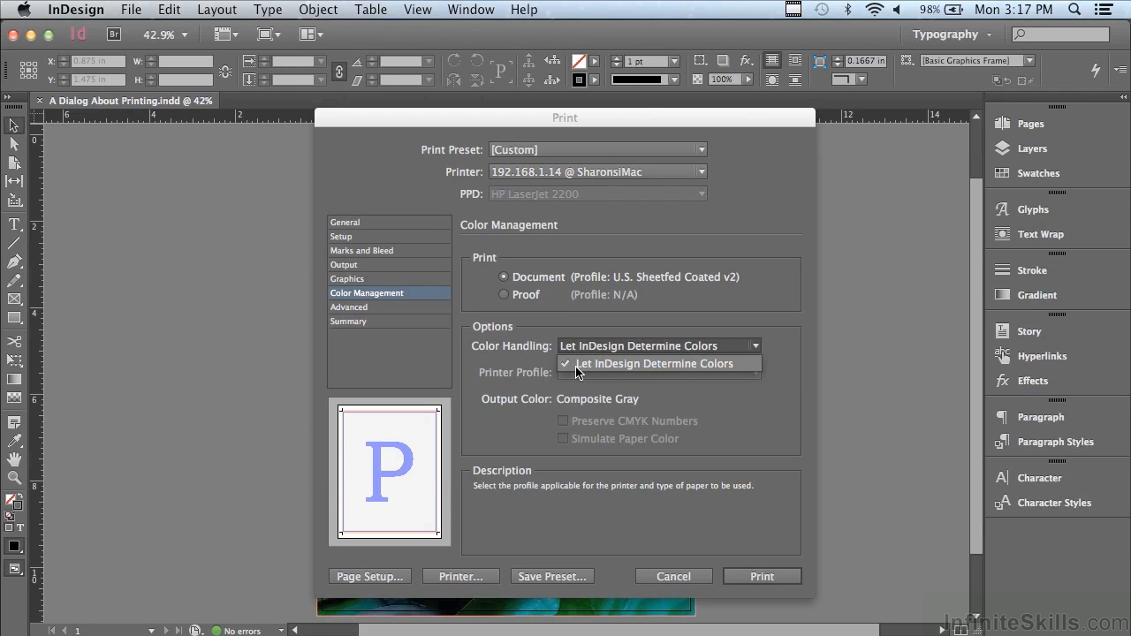
click(477, 358)
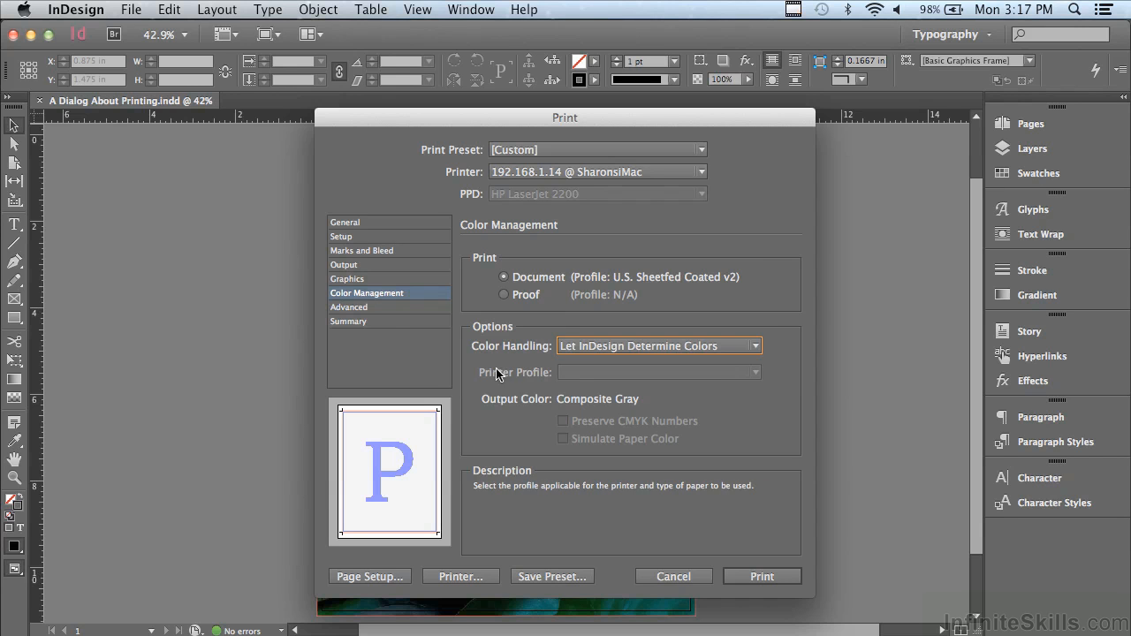
click(363, 309)
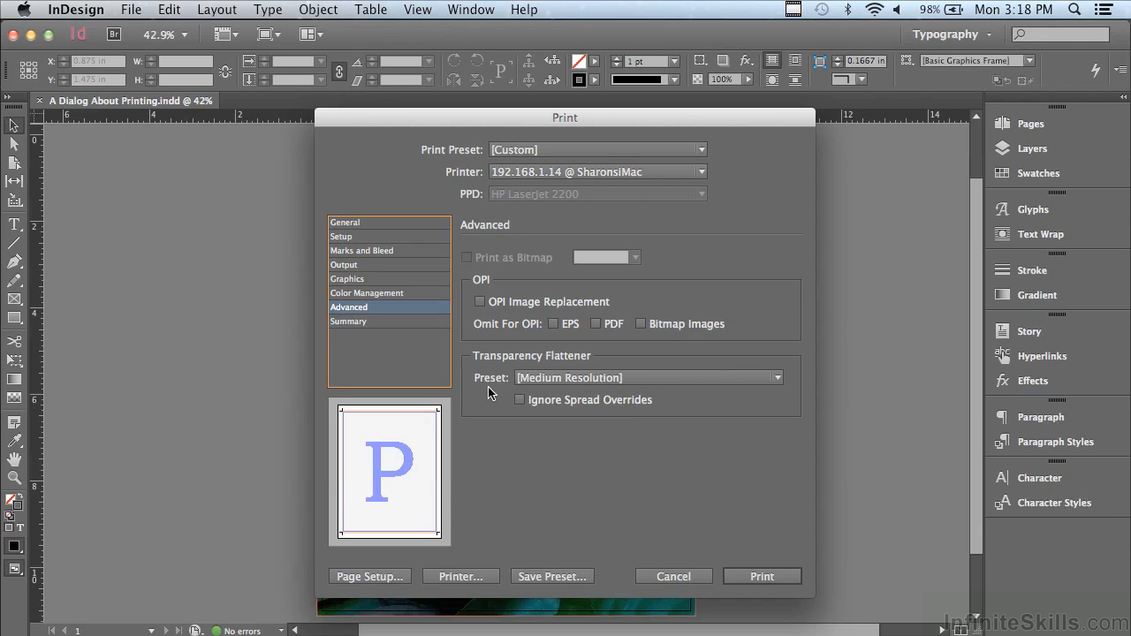
click(559, 378)
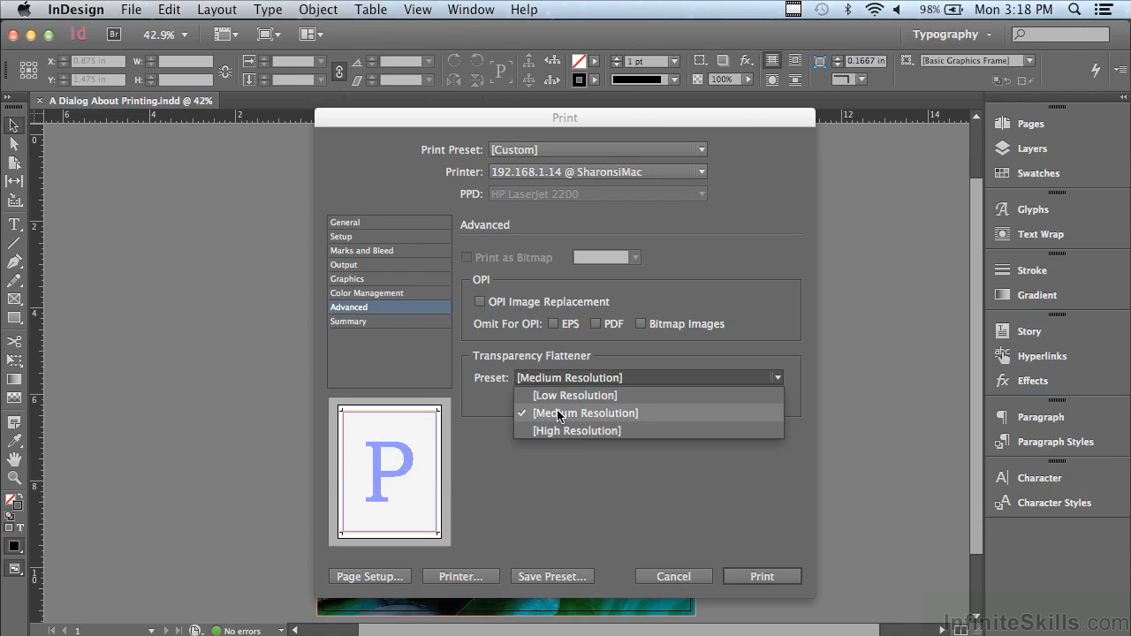
click(478, 400)
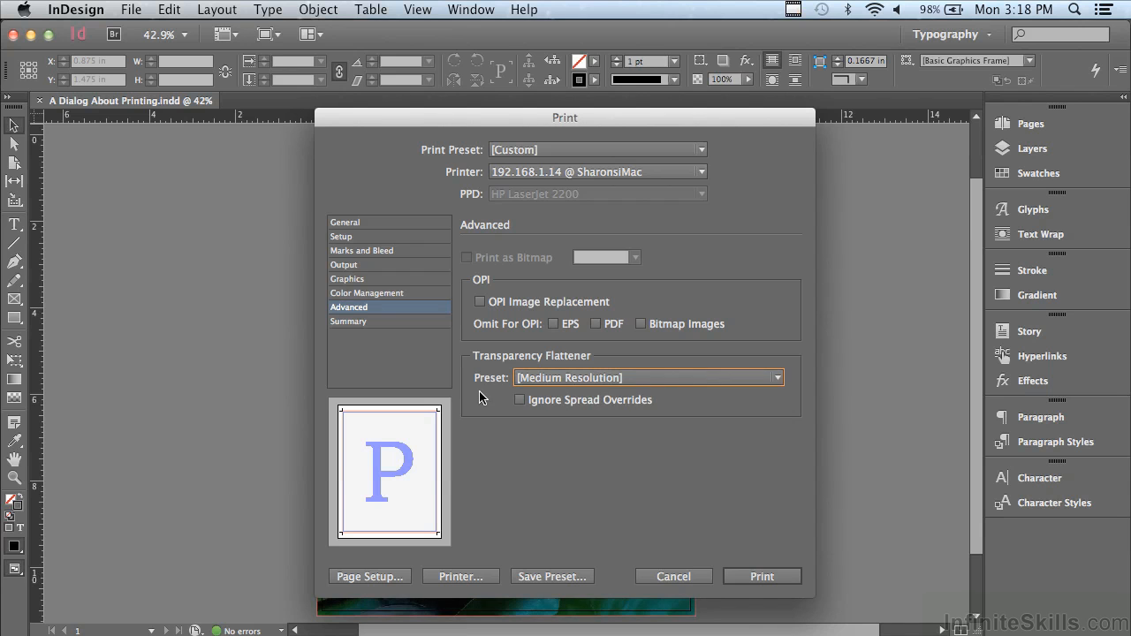
Step: Review the complete summary of the print settings and start saving them as a print preset
click(354, 321)
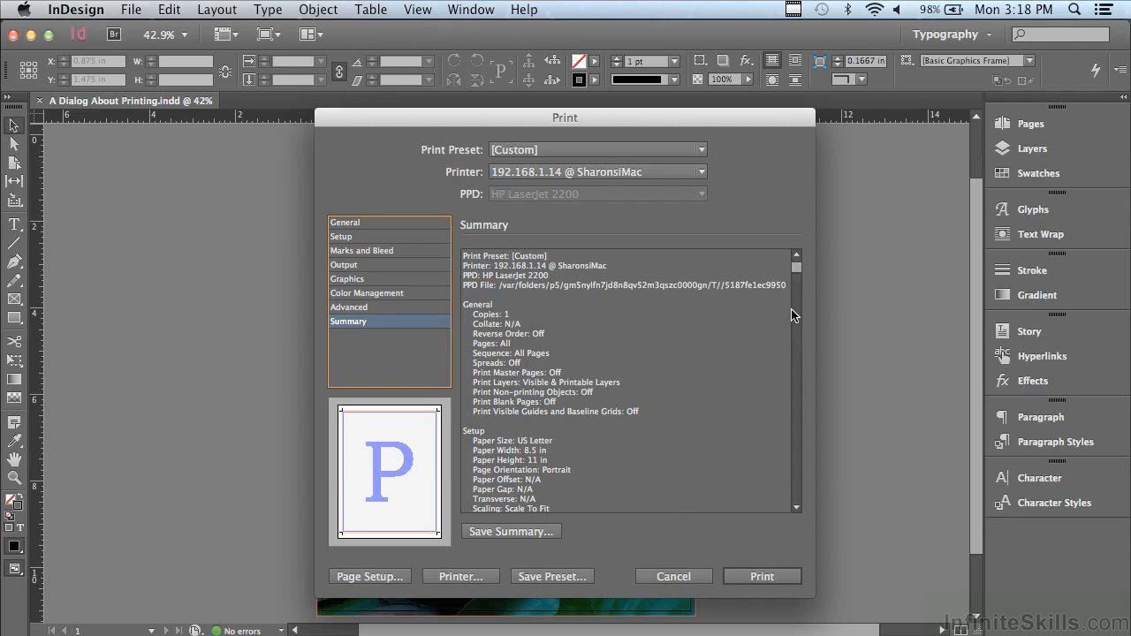
drag(798, 263, 797, 517)
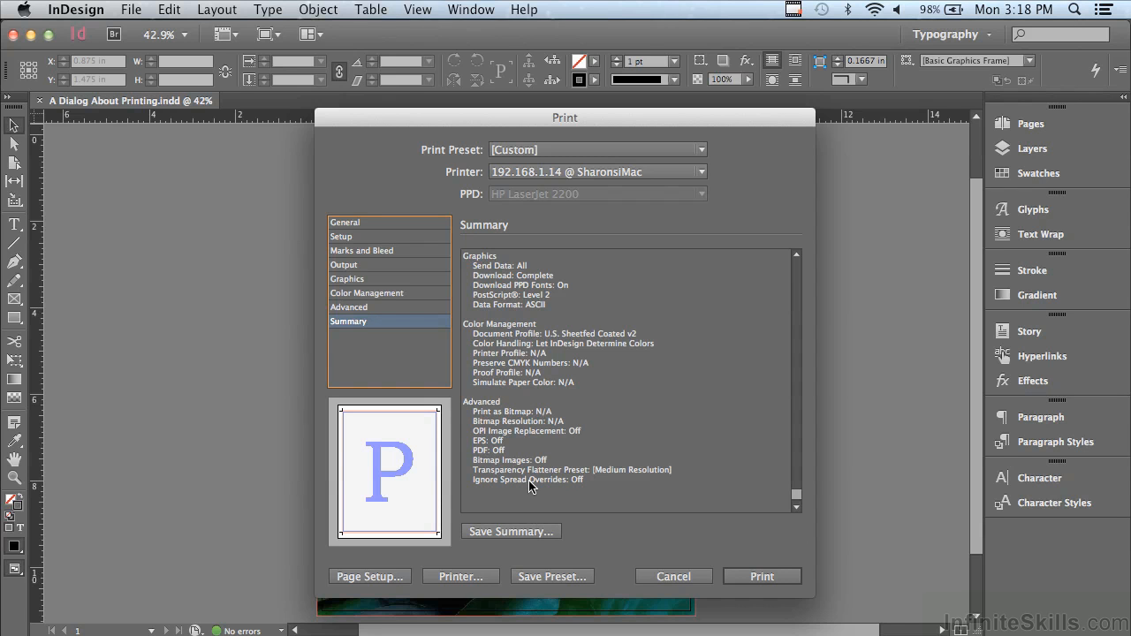
click(541, 578)
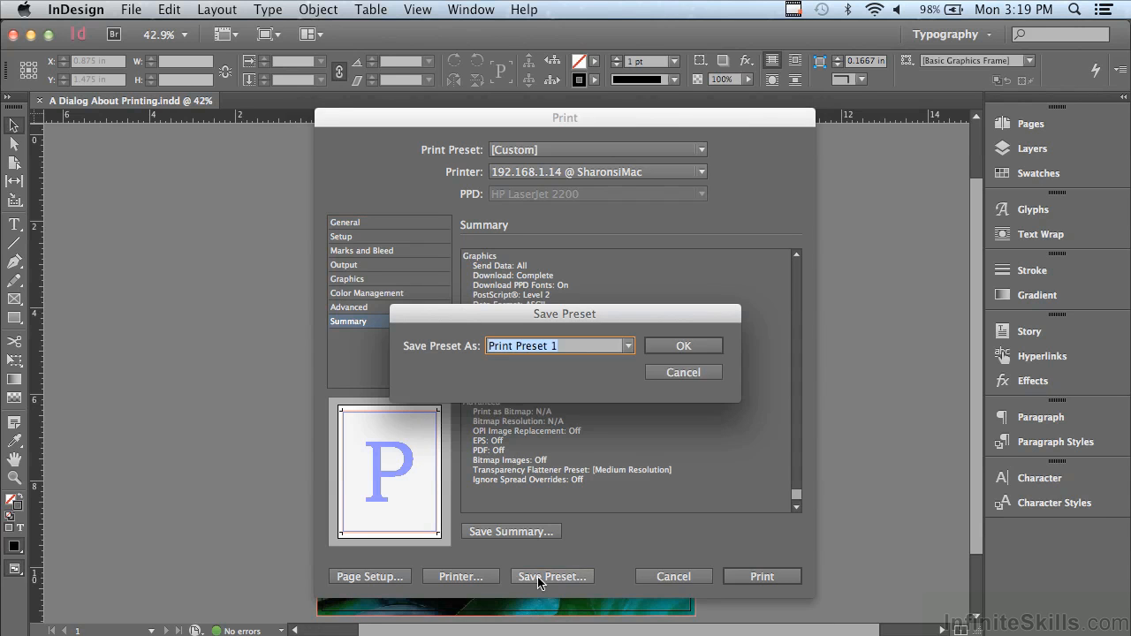